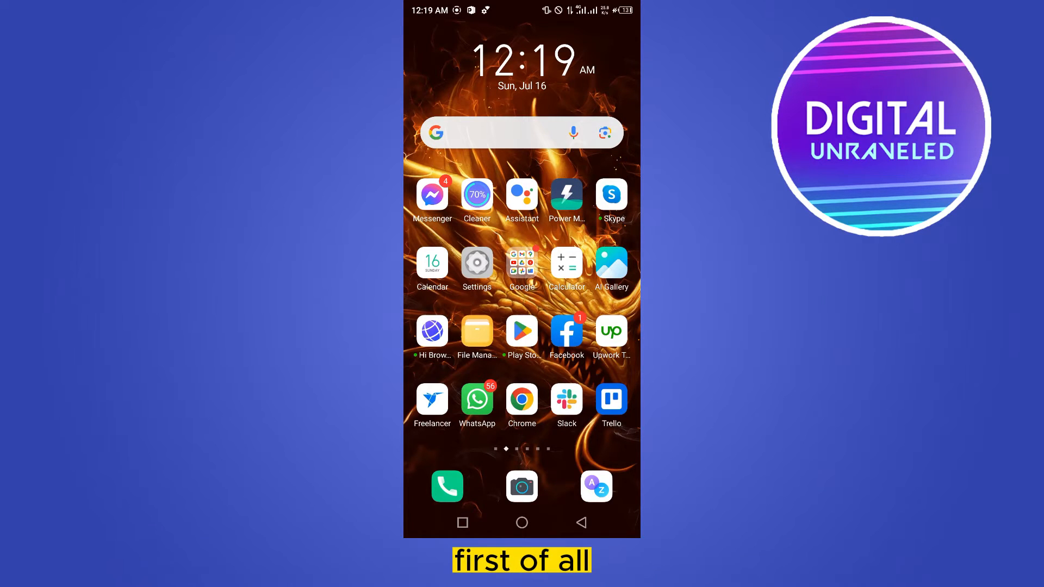
- Launch Settings, visit Notification center, and bring up the empty settings search
click(477, 262)
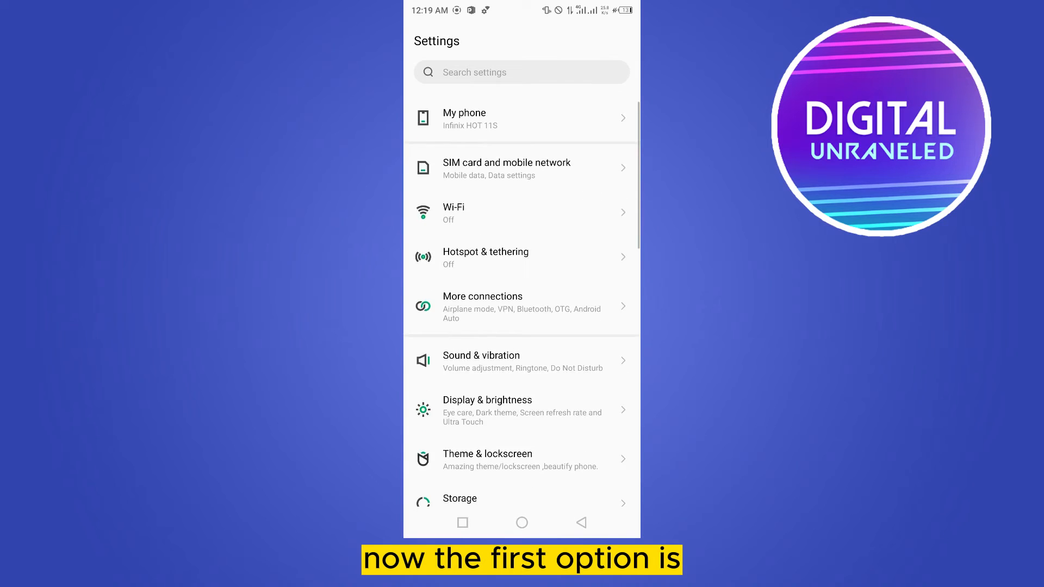
scroll(522, 326, down, 4)
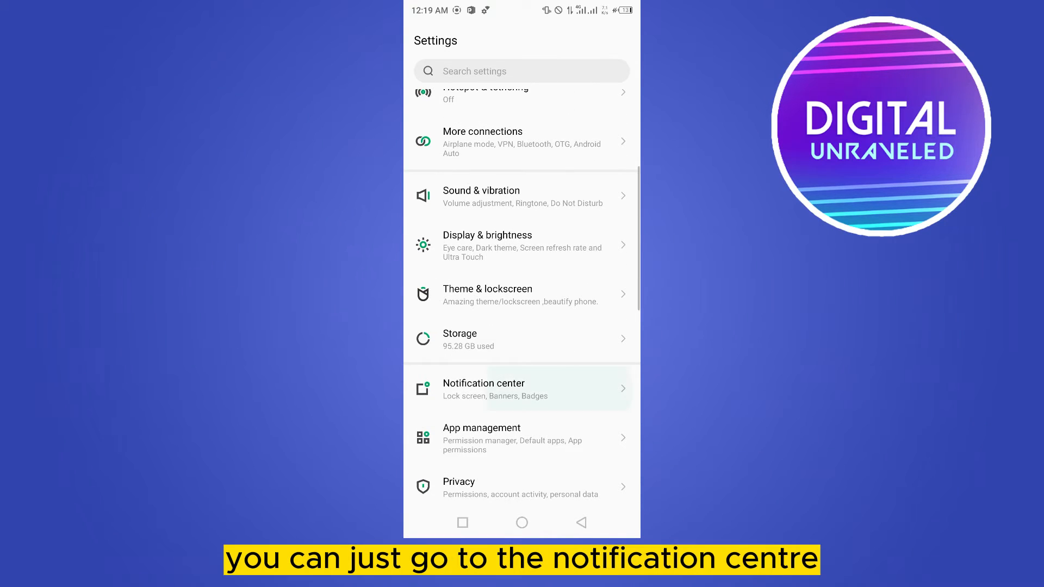
click(522, 389)
click(580, 523)
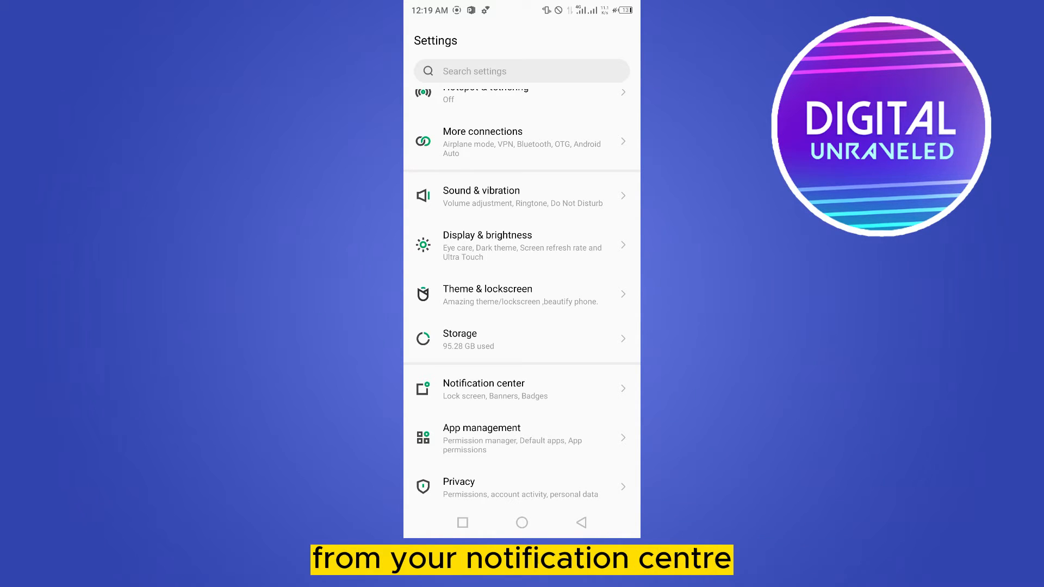
click(521, 390)
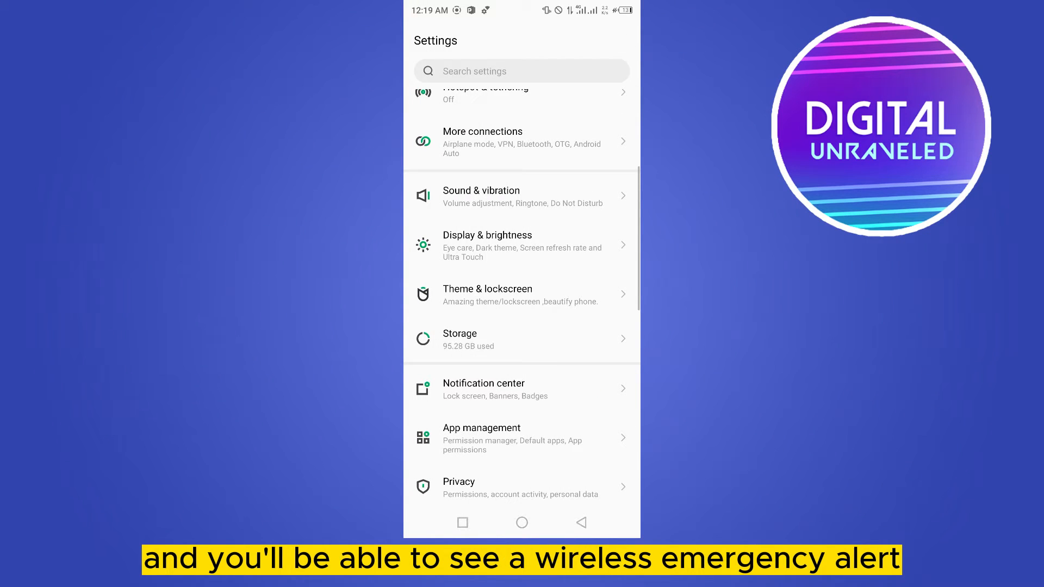
scroll(522, 285, up, 5)
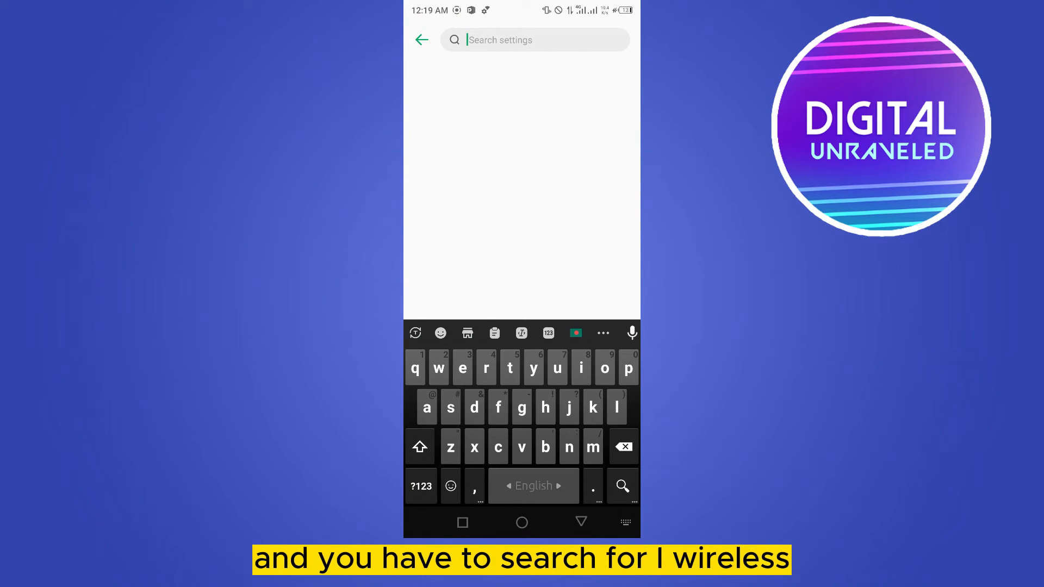
text(wi)
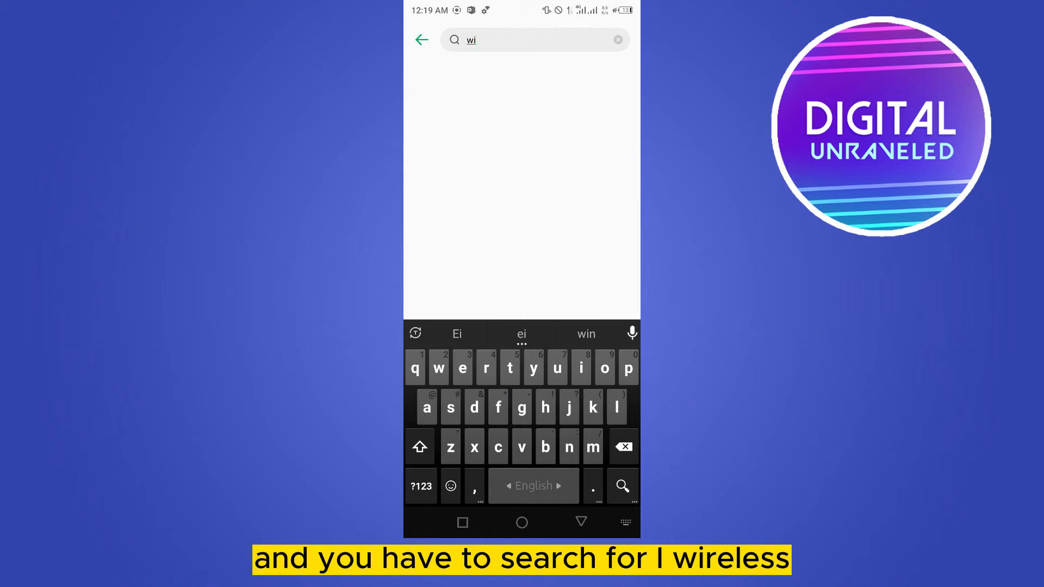
text(rele)
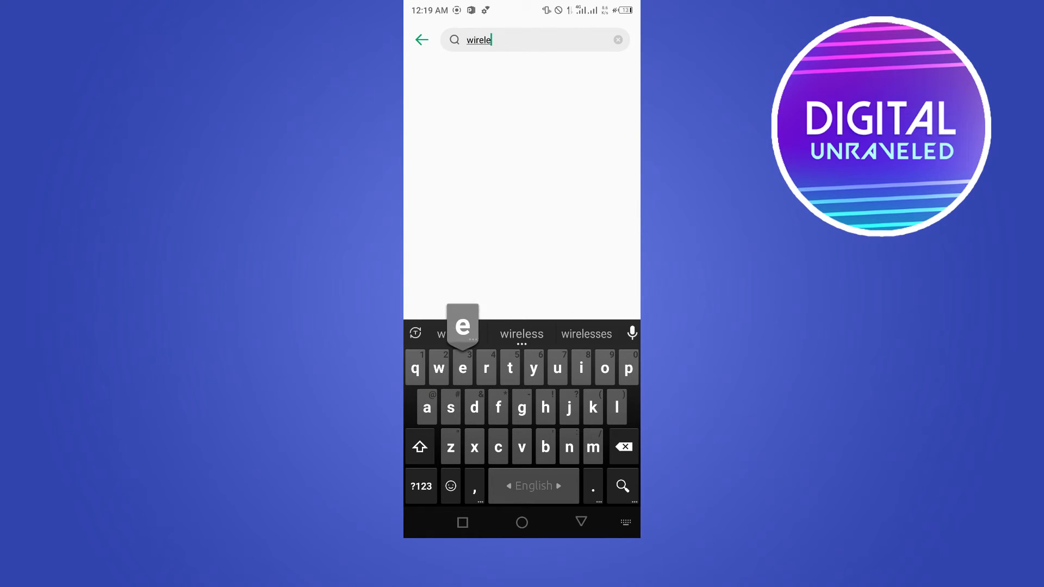
text(ss)
- Search the settings for "wireless" and list the matching results
key(Return)
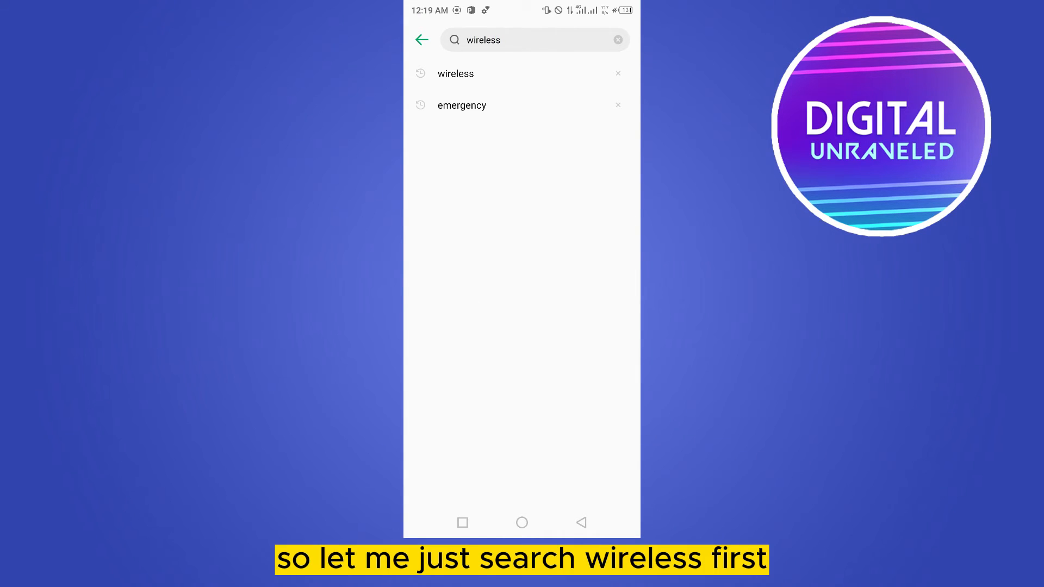
click(490, 74)
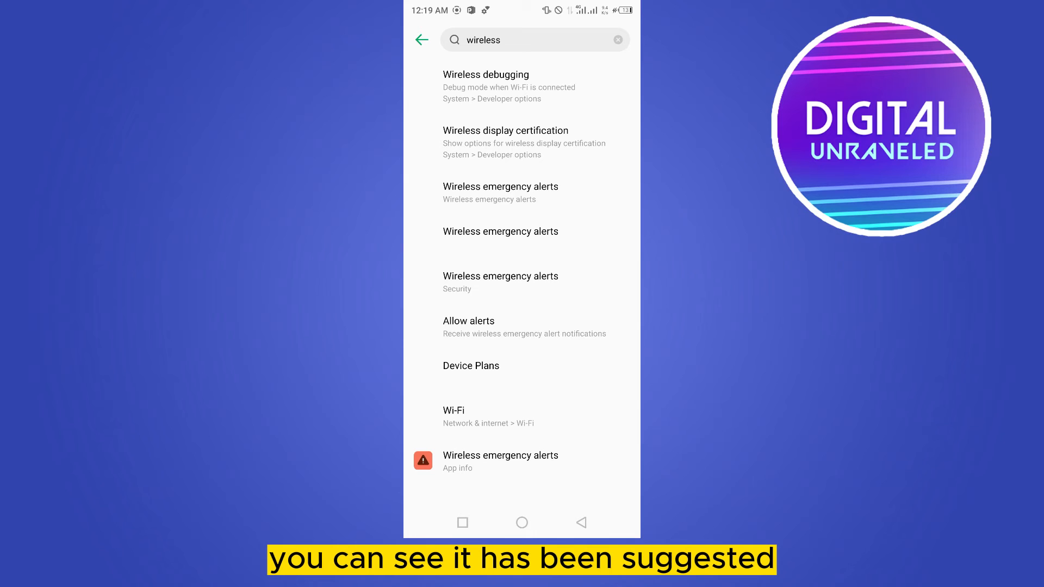
- Select the Wireless emergency alerts result to reach its settings page
click(522, 192)
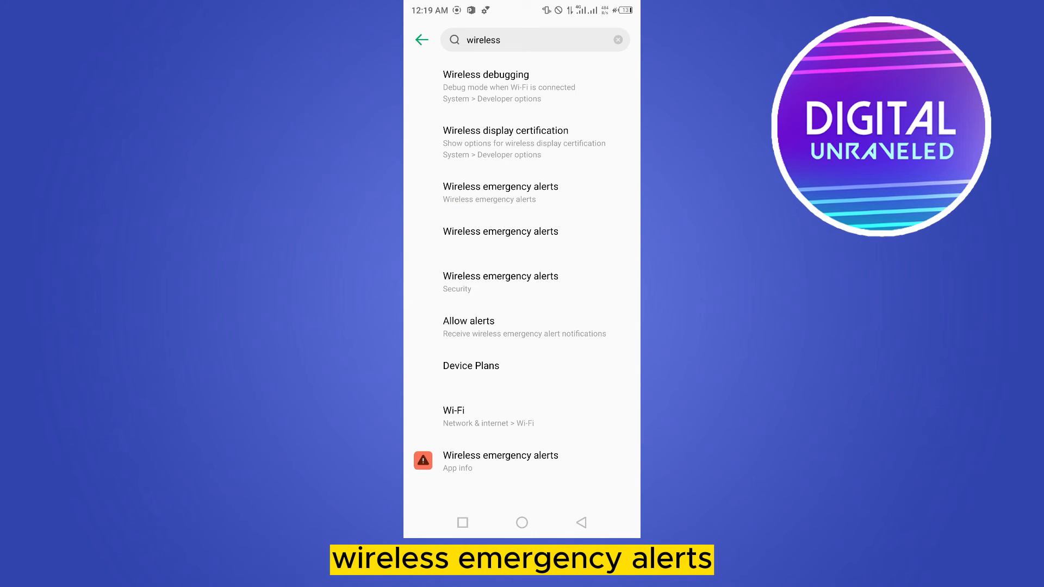
click(522, 193)
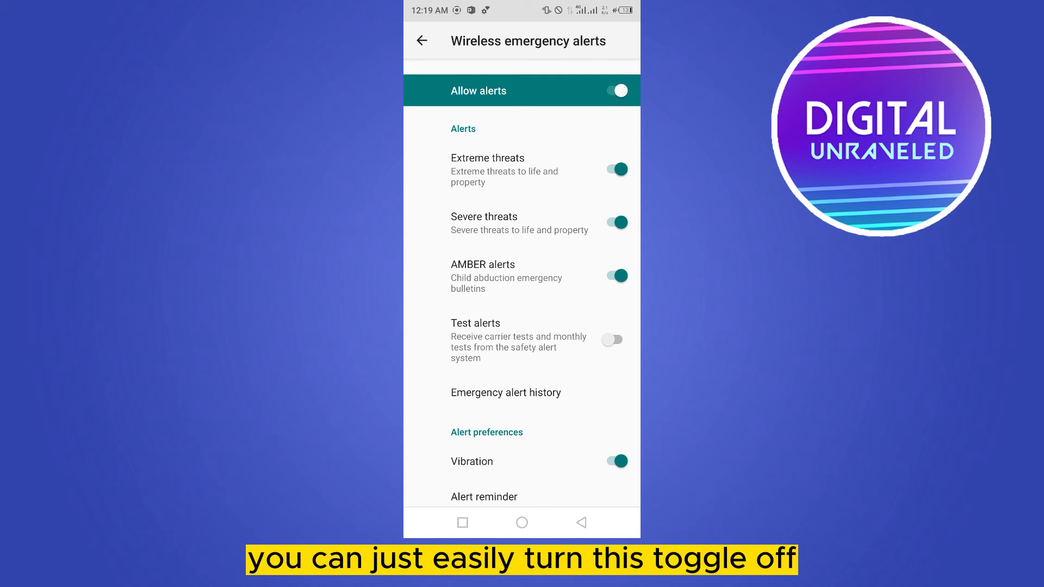
- Switch Allow alerts off, disabling Extreme threats, Severe threats and AMBER alerts
click(617, 90)
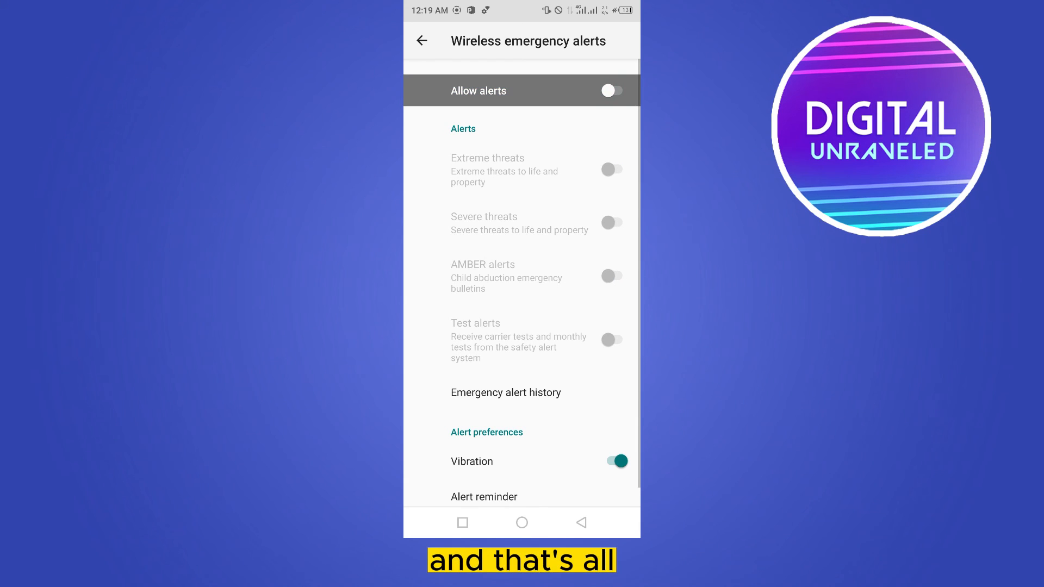